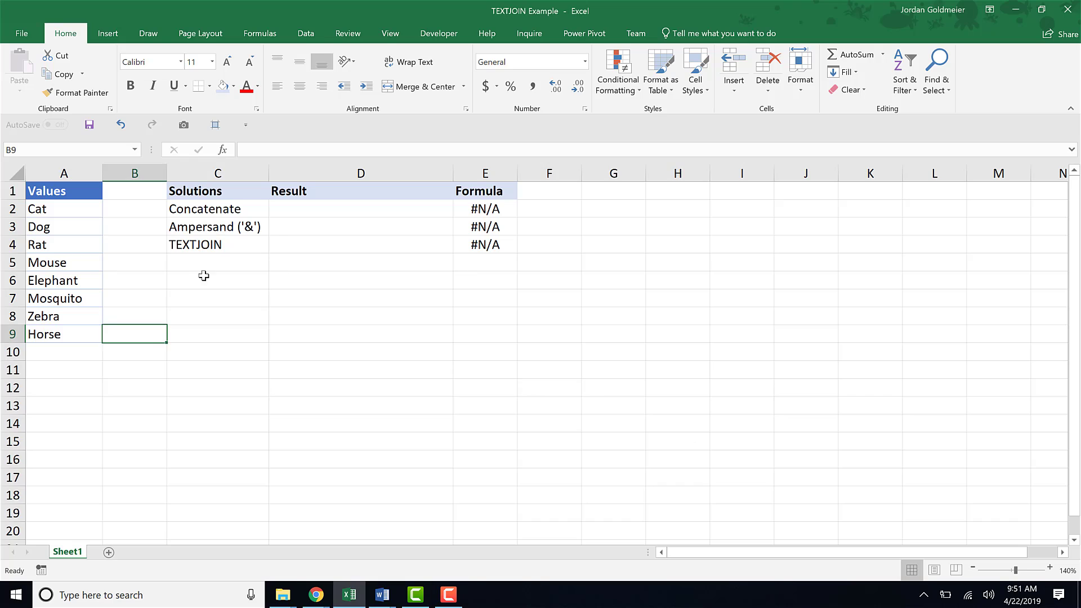
Start a CONCATENATE formula in cell D2 from the =con suggestion list
left_click(185, 276)
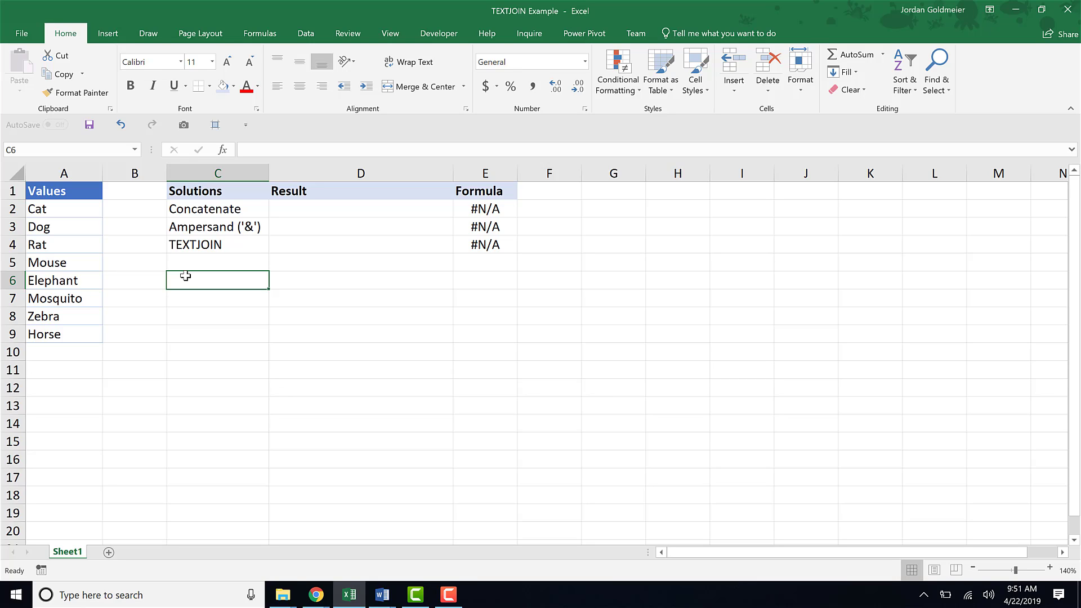
left_click(334, 213)
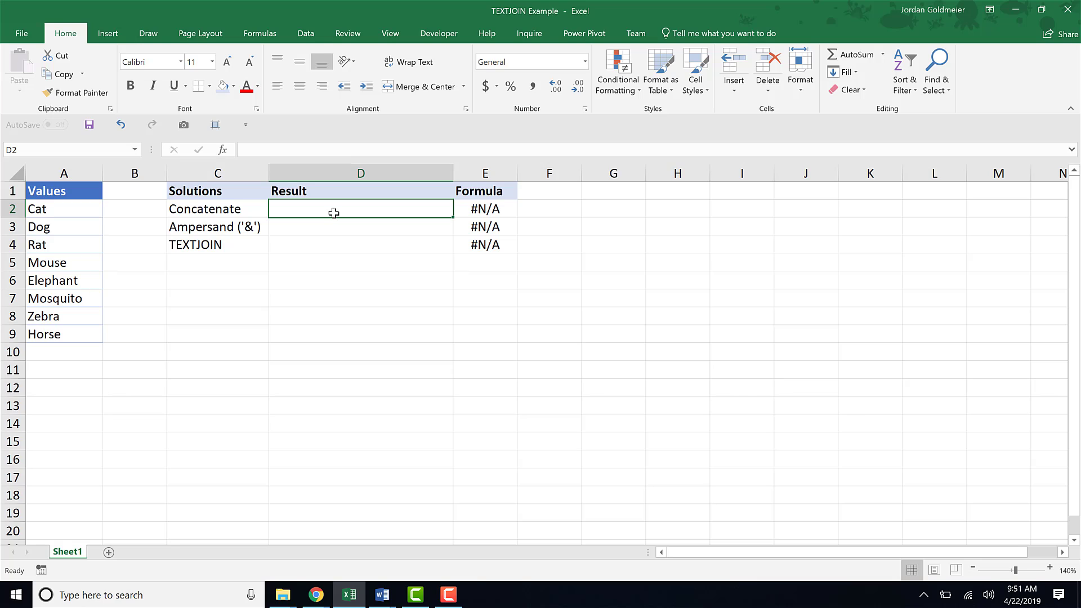
type("=")
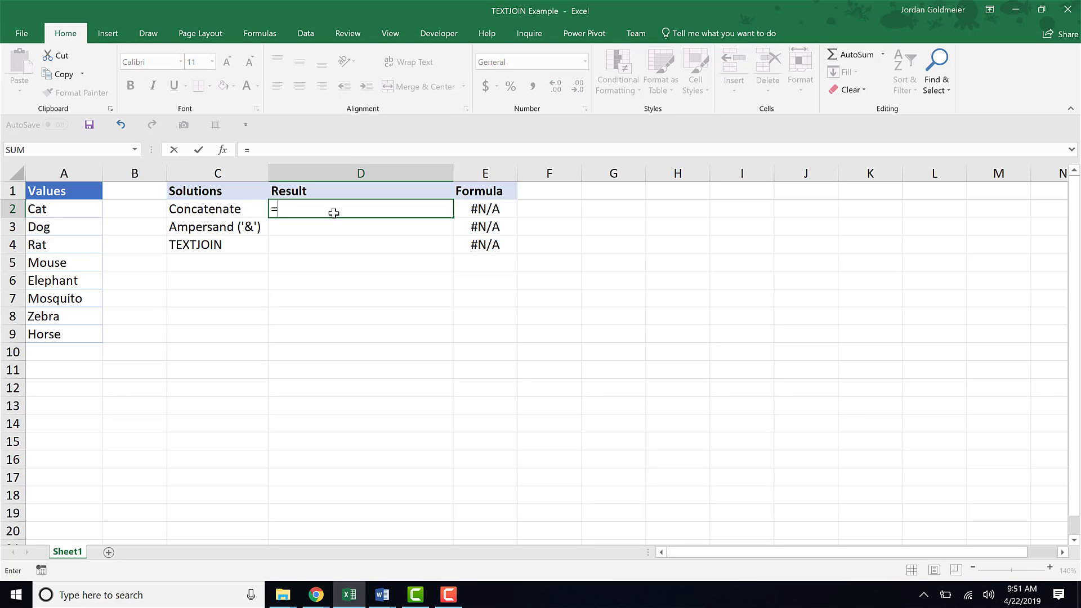
type("con")
key("Down")
key("Down")
key("Down")
key("Down")
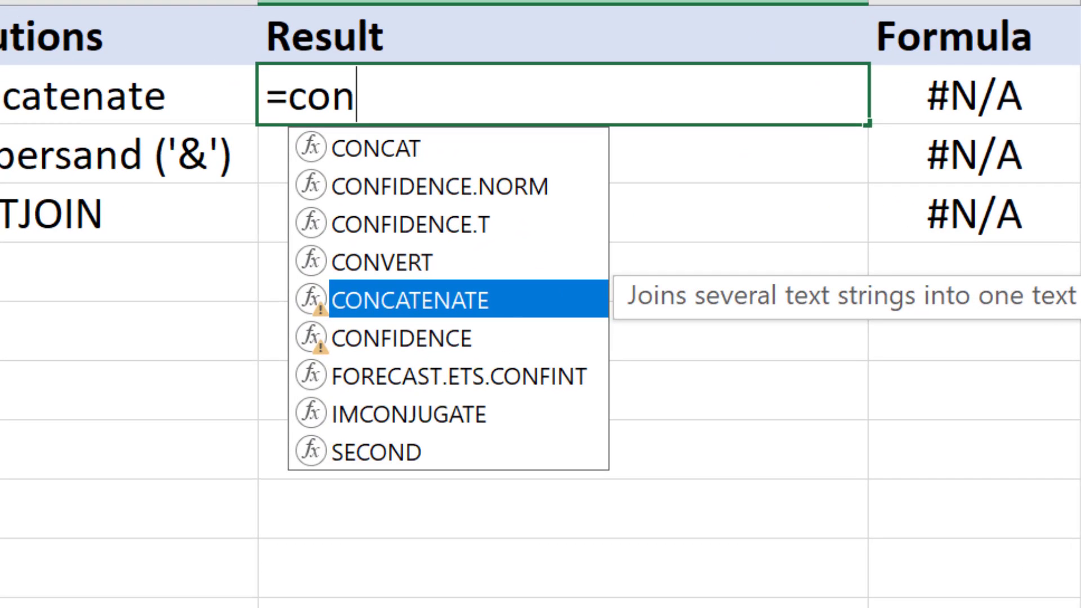
key("Tab")
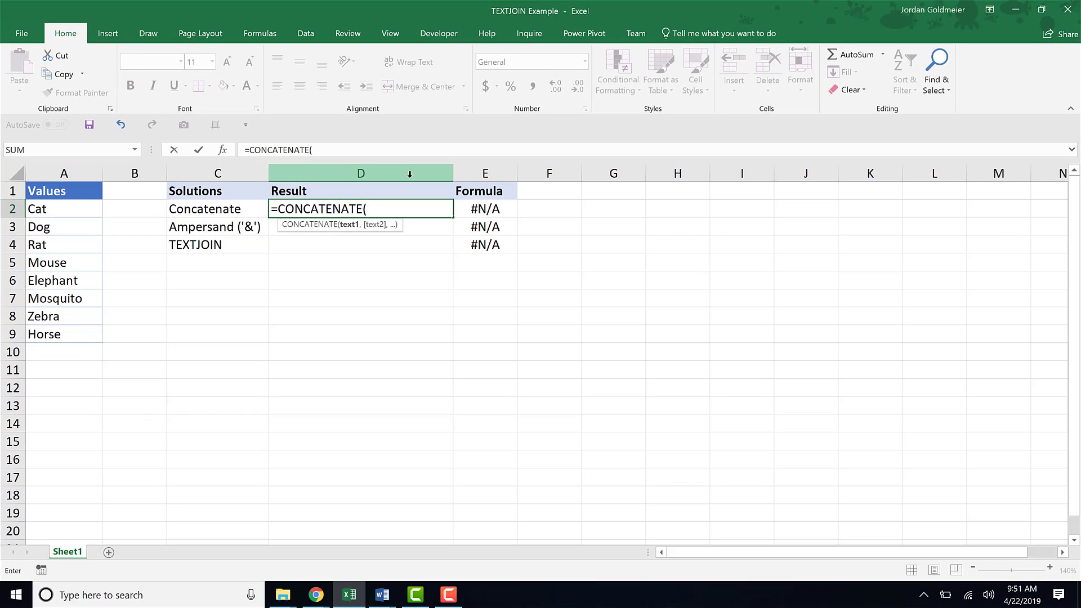
Add A2 through A9 as comma-separated arguments and close =CONCATENATE(A2,A3,A4,A5,A6,A7,A8,A9)
left_click(57, 207)
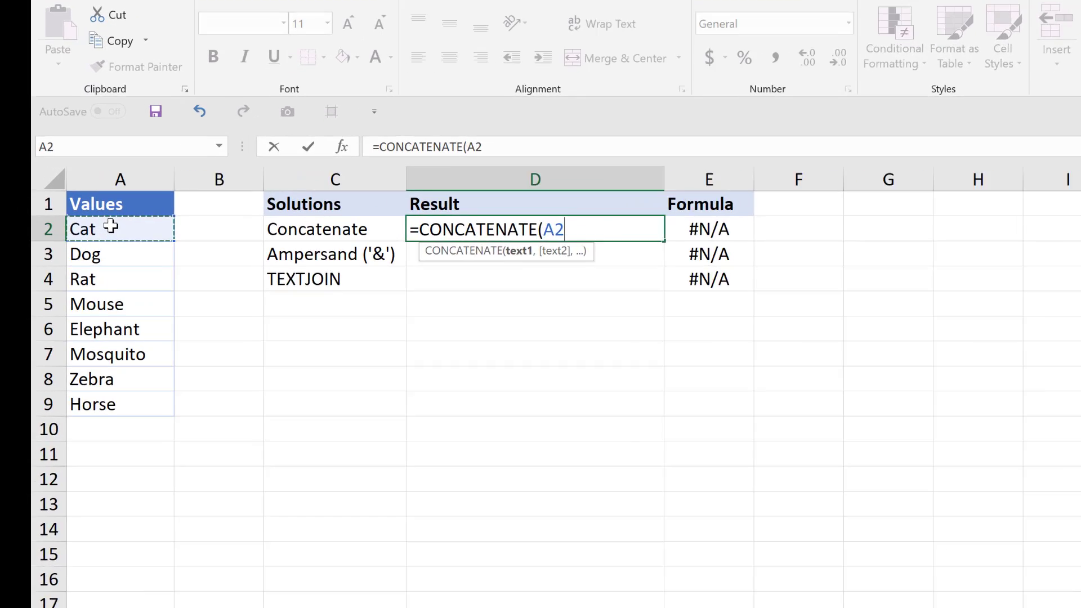
type(",")
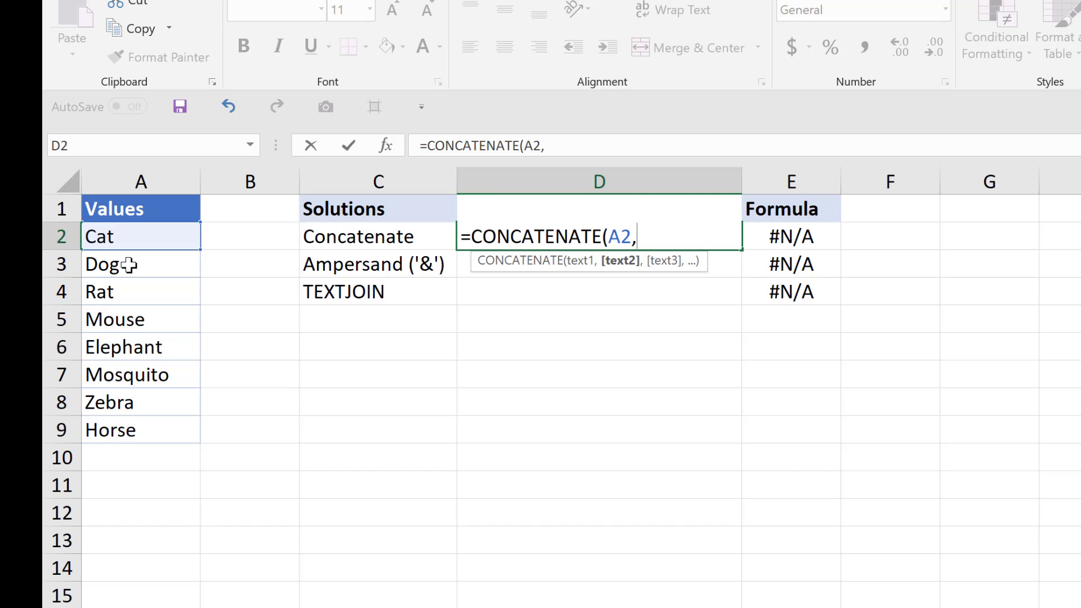
left_click(129, 265)
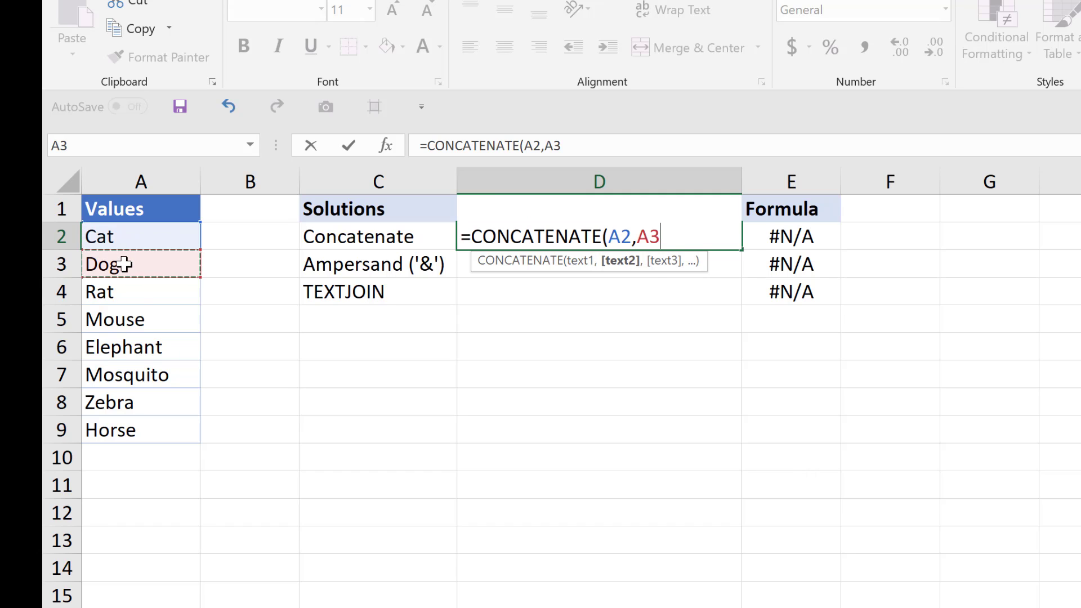
type(",")
left_click(116, 292)
type(",")
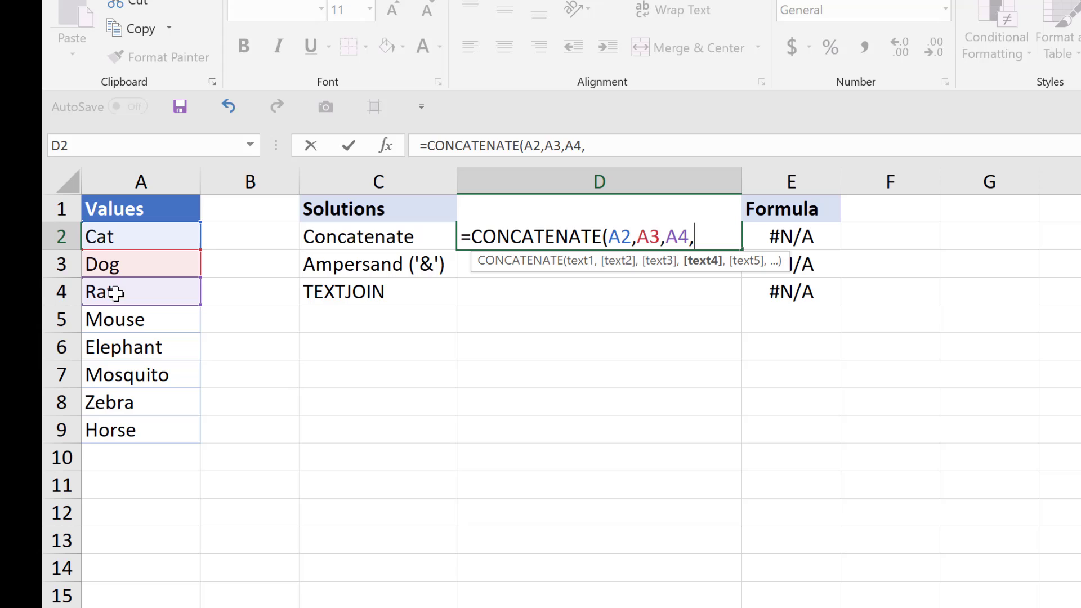
left_click(116, 316)
type(",")
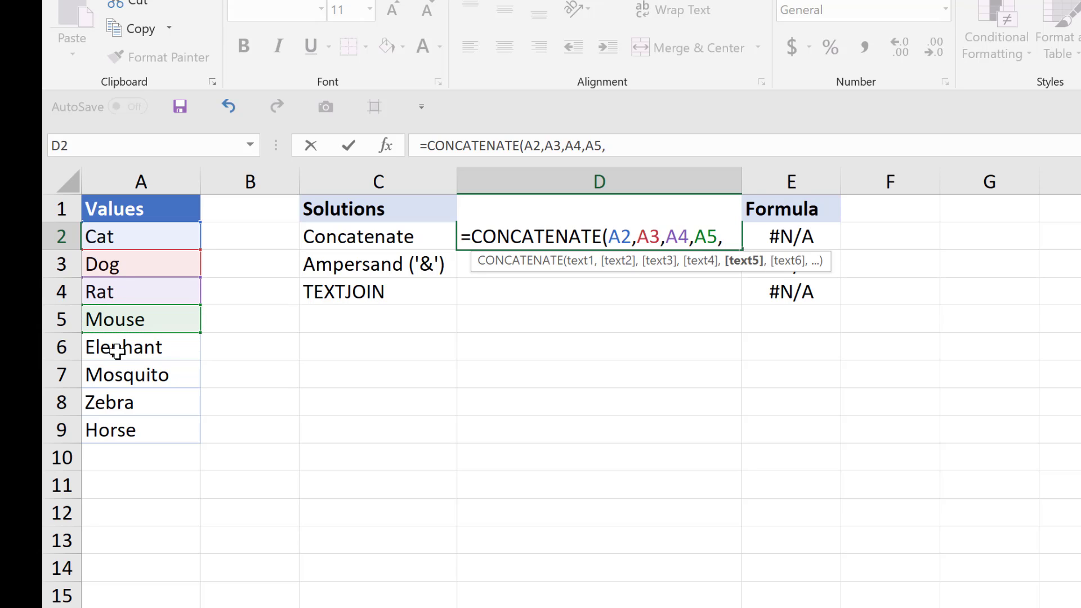
left_click(119, 348)
type(",")
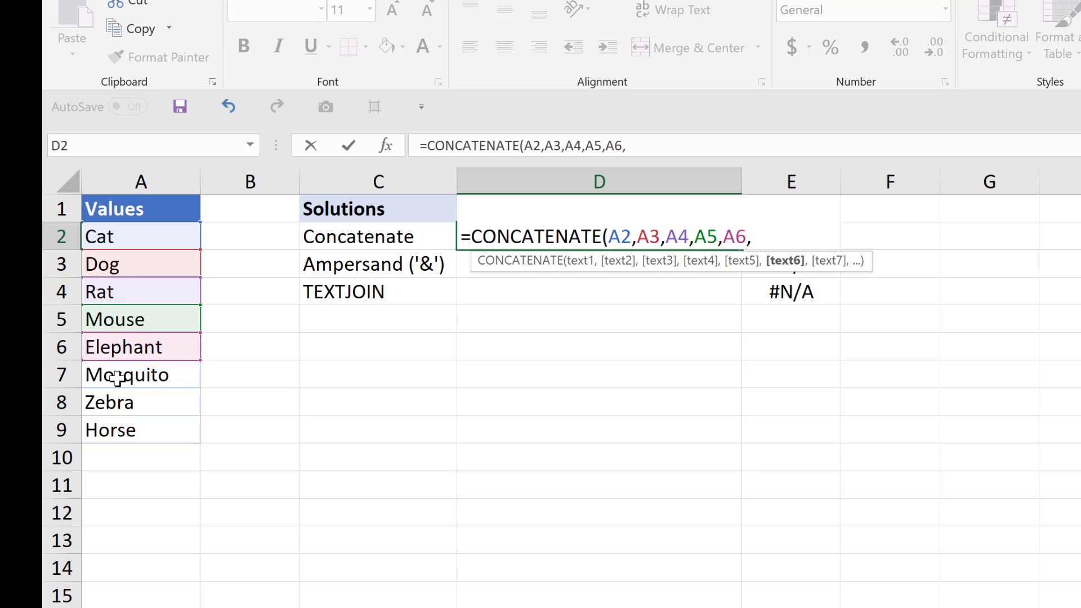
left_click(118, 374)
type(",")
left_click(121, 403)
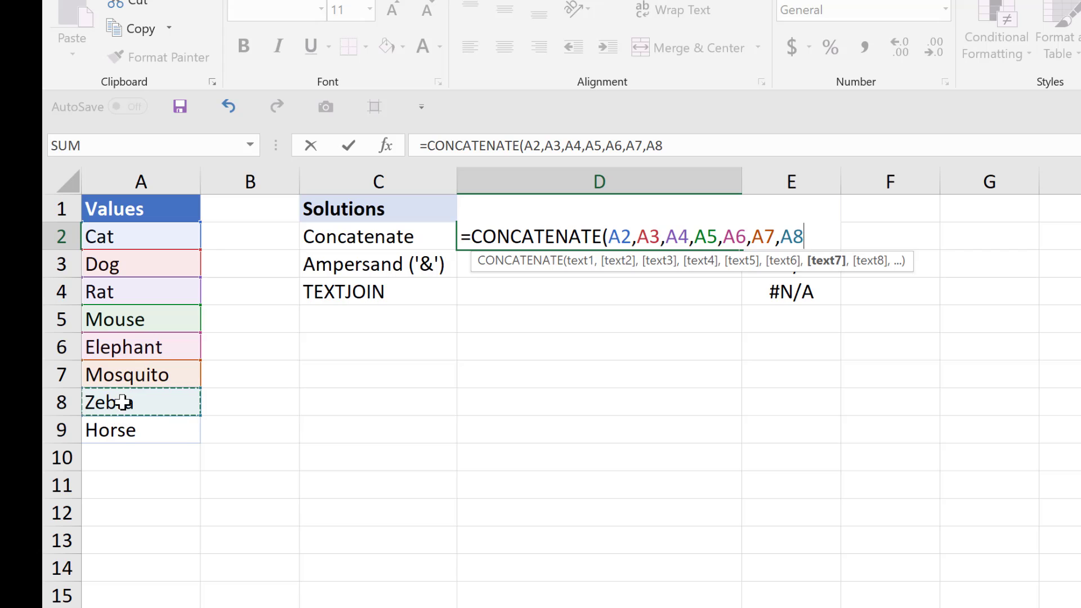
type(",")
left_click(123, 431)
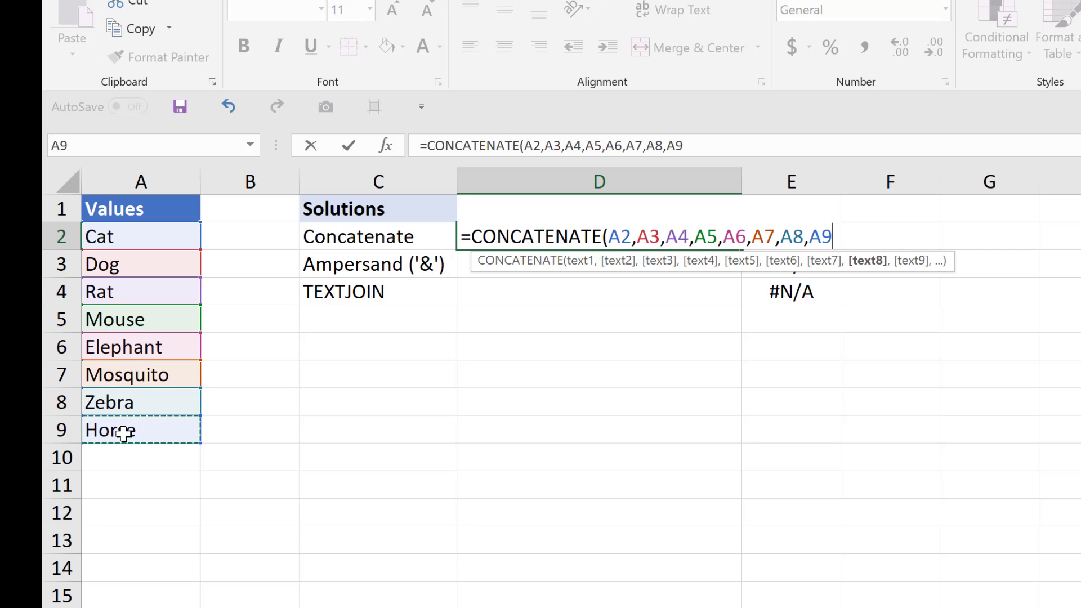
type(")")
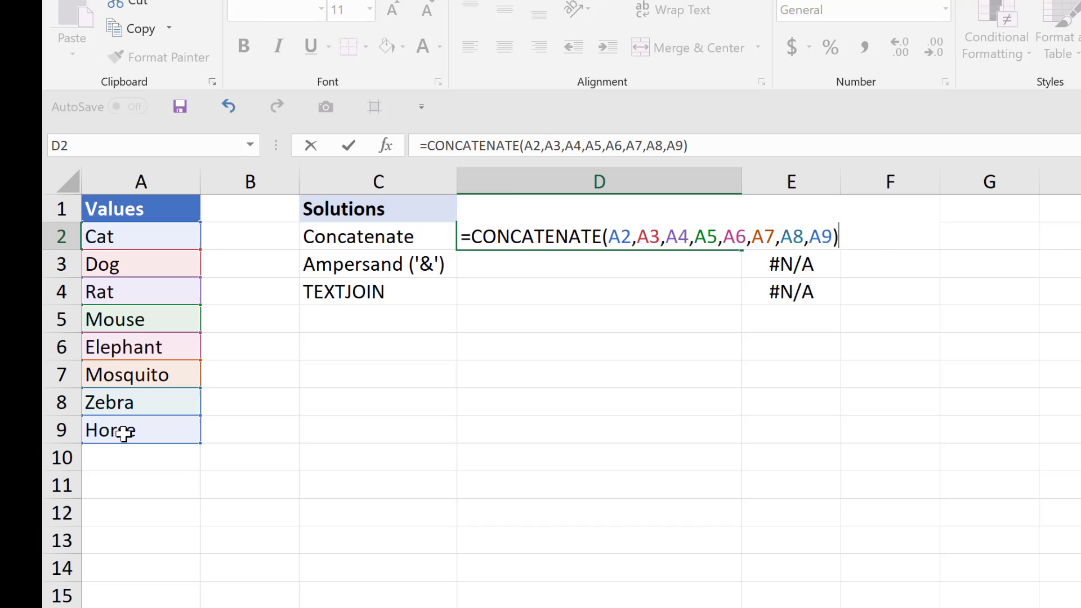
key("Return")
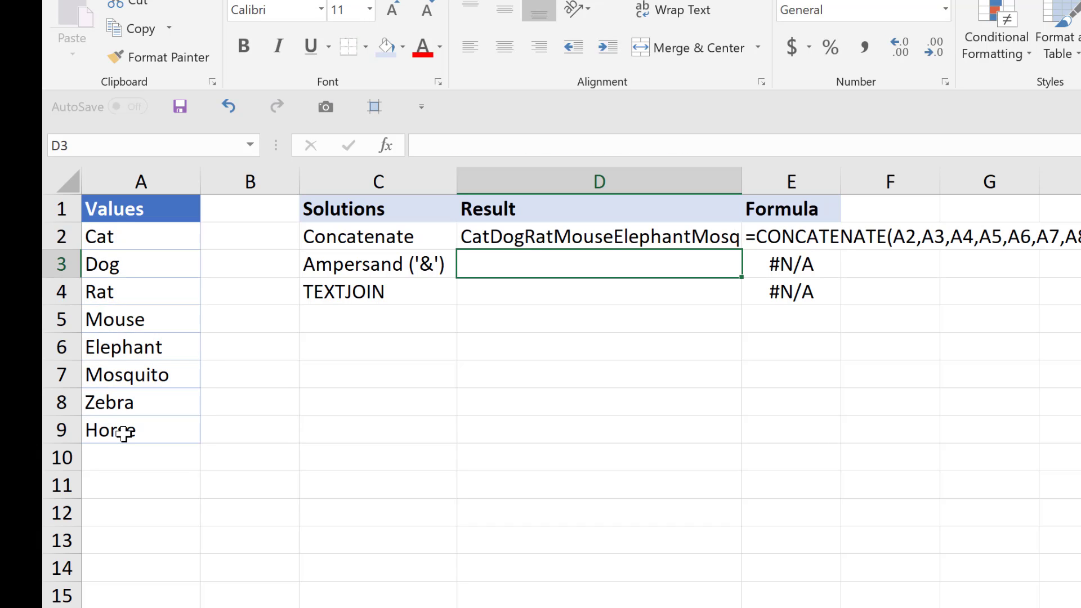
Enter =A2&A3&A4&A5&A6&A7&A8&A9 in D3 to join the animal names with ampersands
type("=")
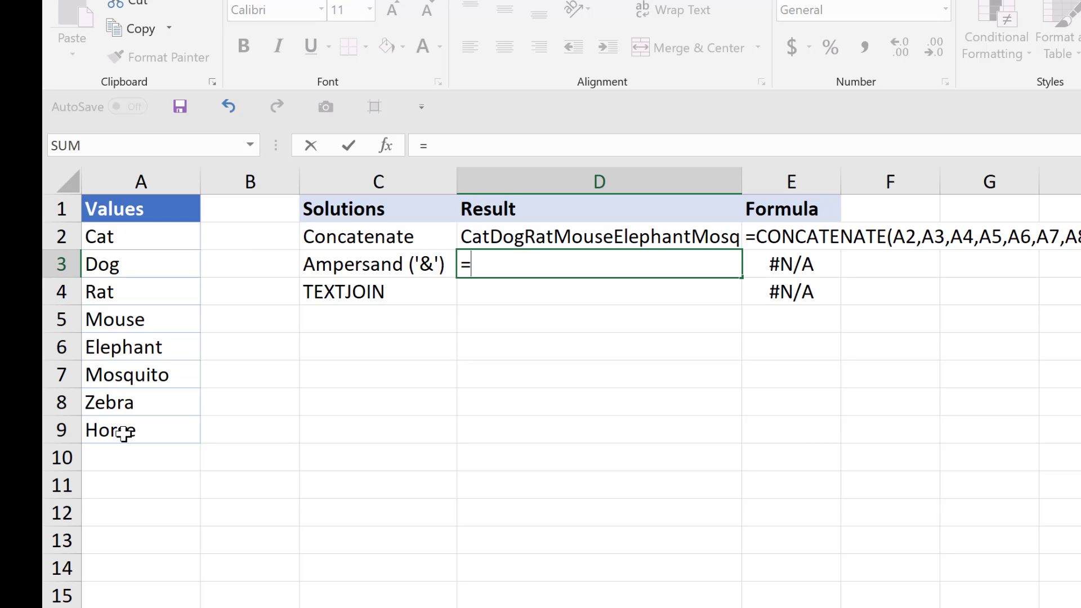
left_click(132, 239)
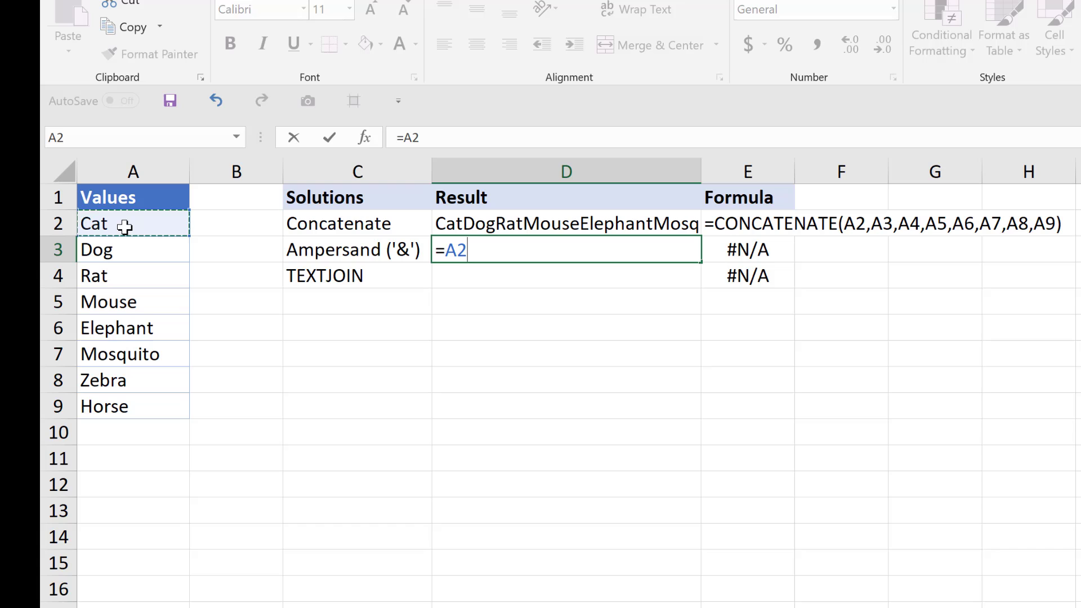
type("&")
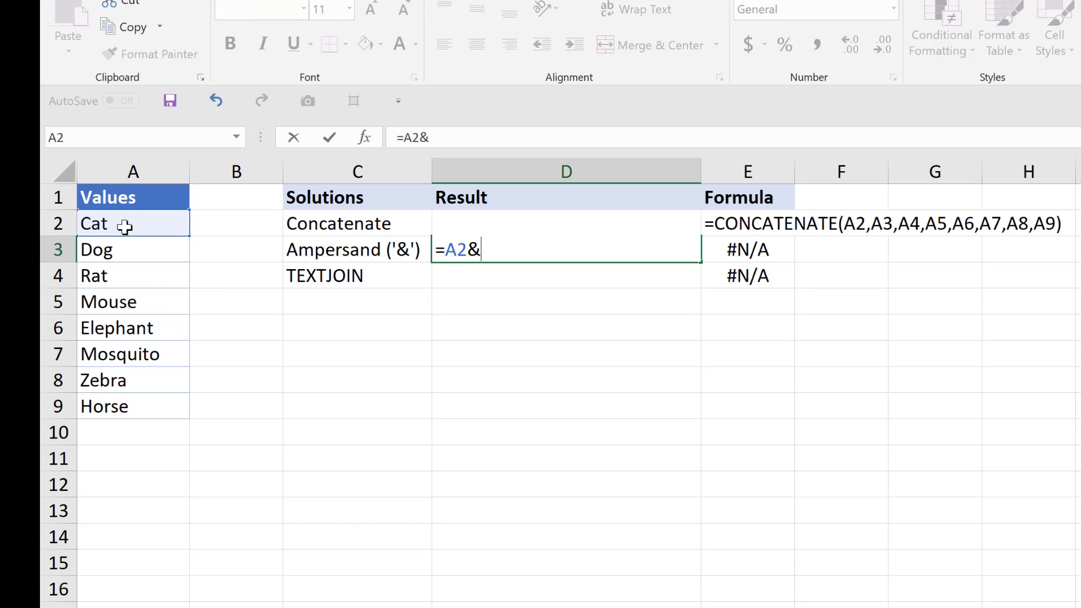
left_click(128, 251)
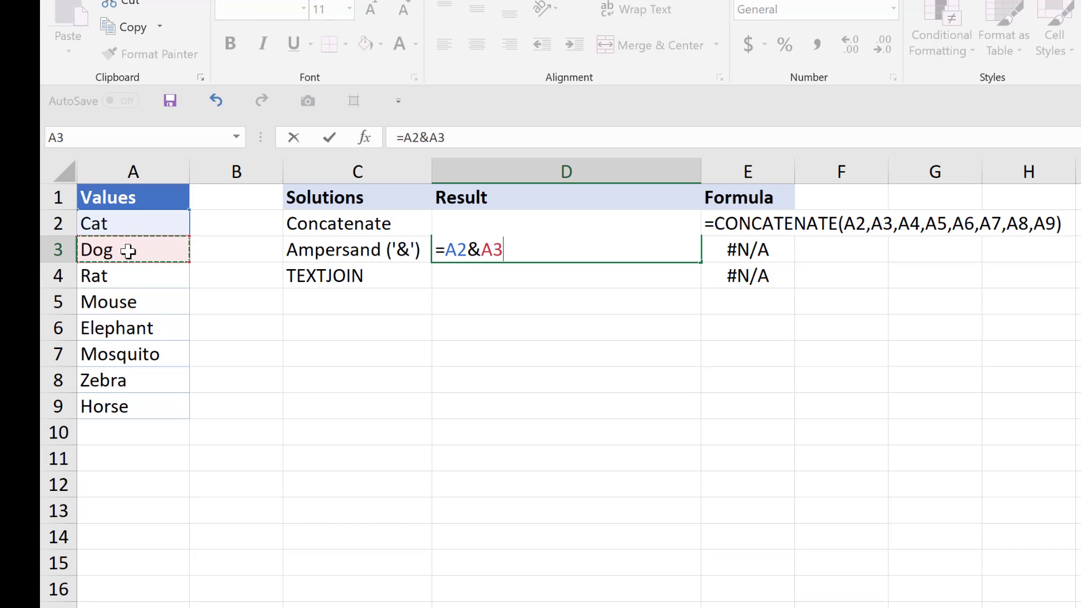
type("&")
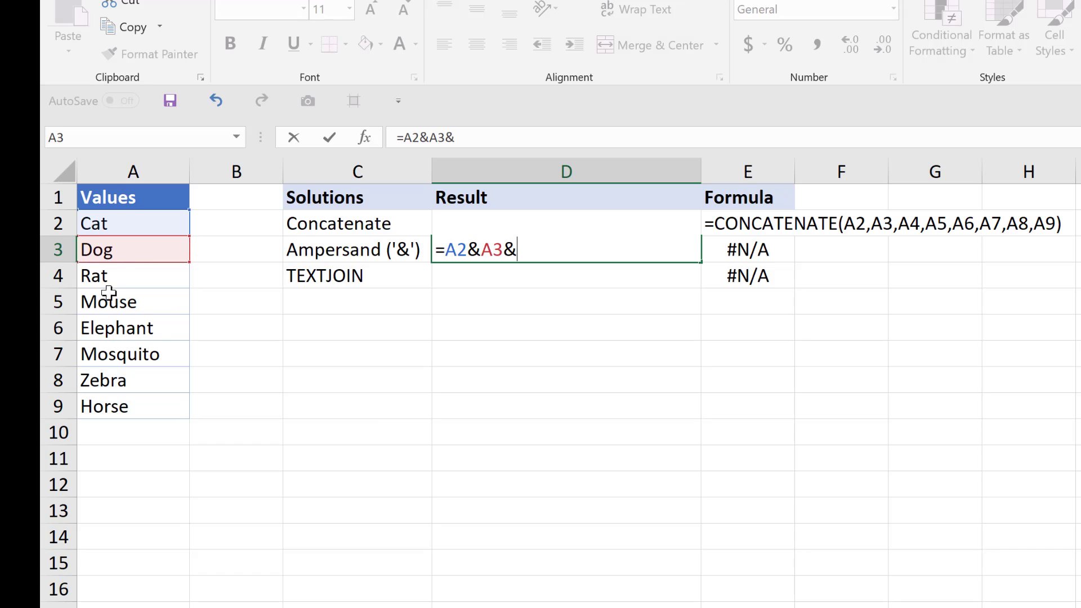
left_click(105, 275)
type("&")
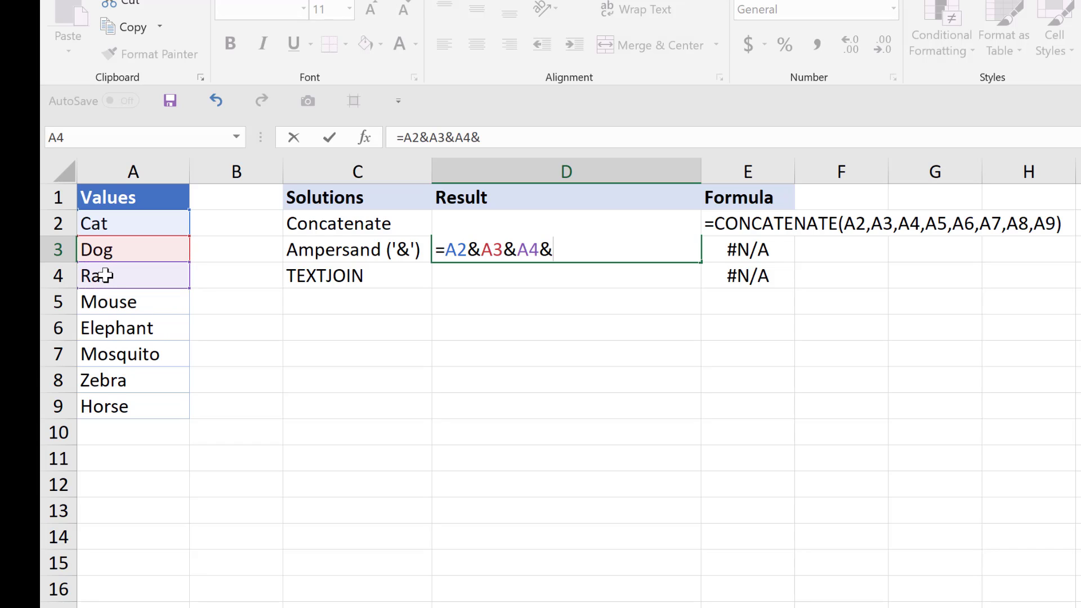
left_click(104, 295)
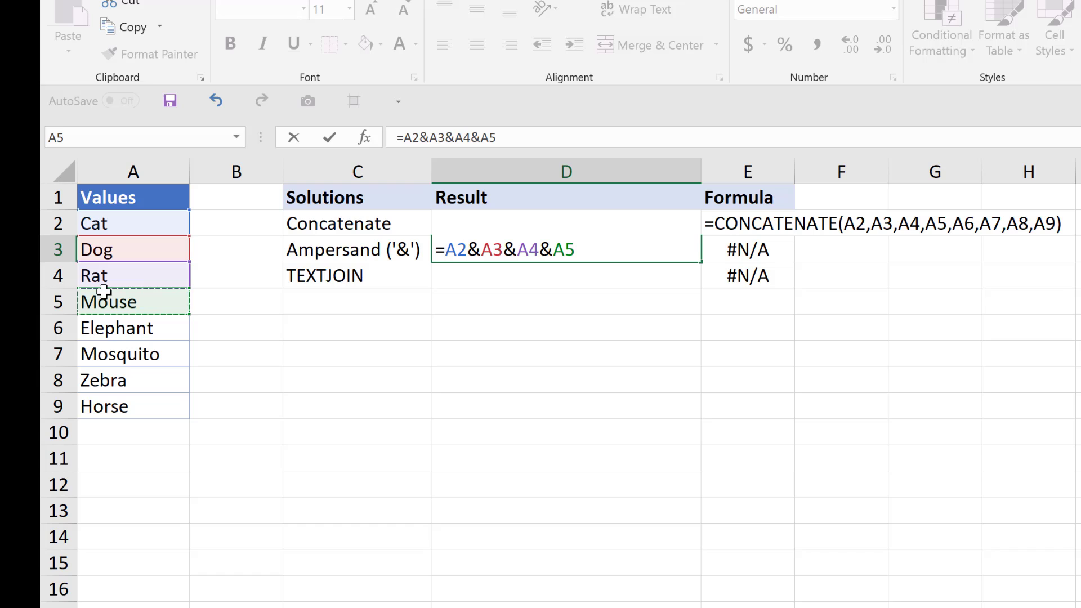
type("&")
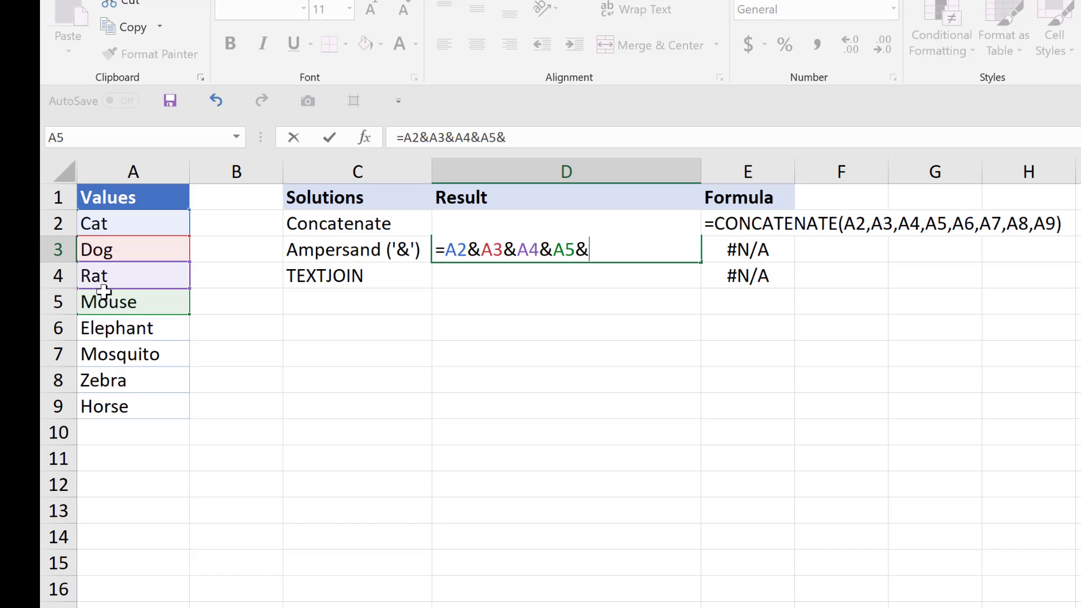
left_click(125, 328)
type("&")
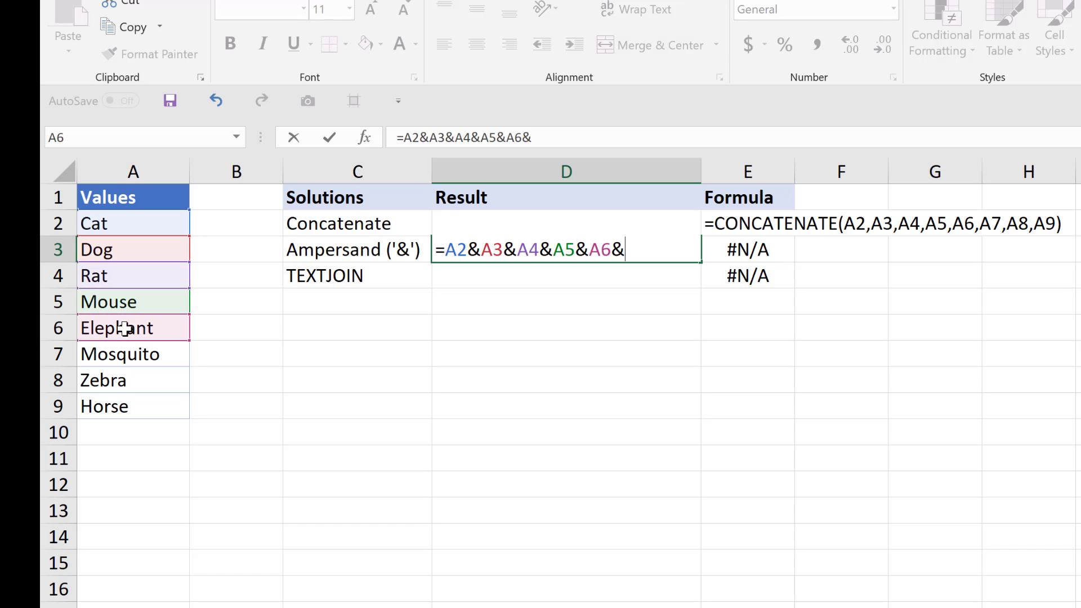
left_click(127, 354)
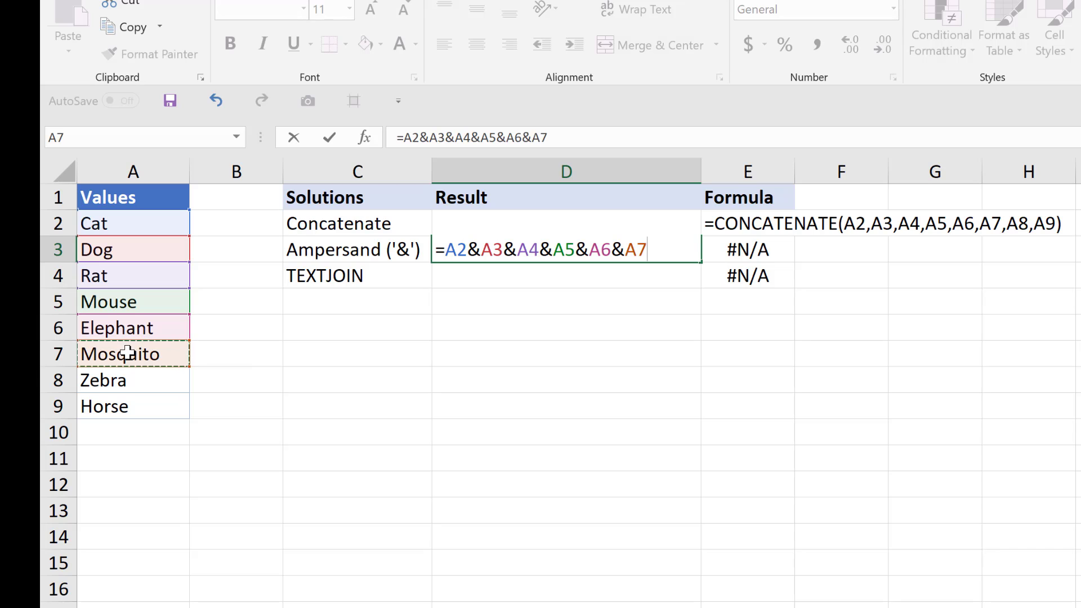
type("&")
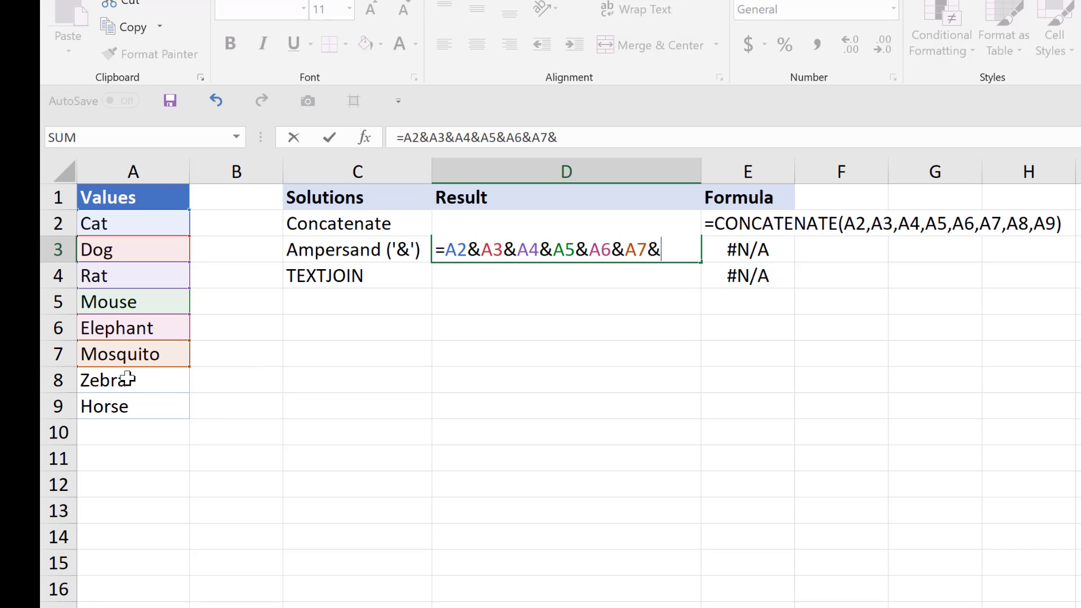
left_click(127, 379)
type("&")
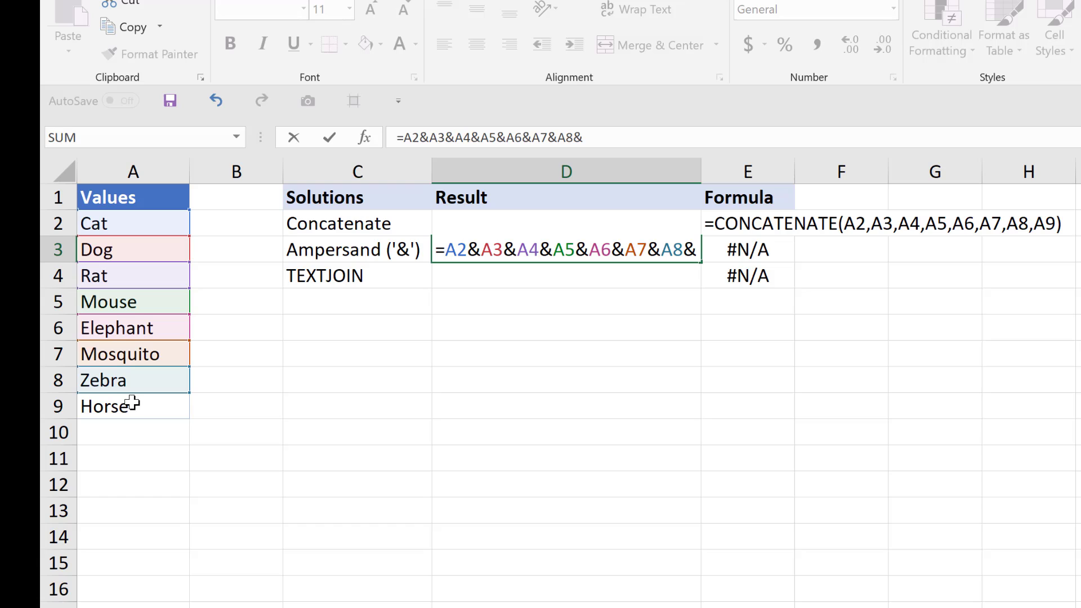
left_click(131, 404)
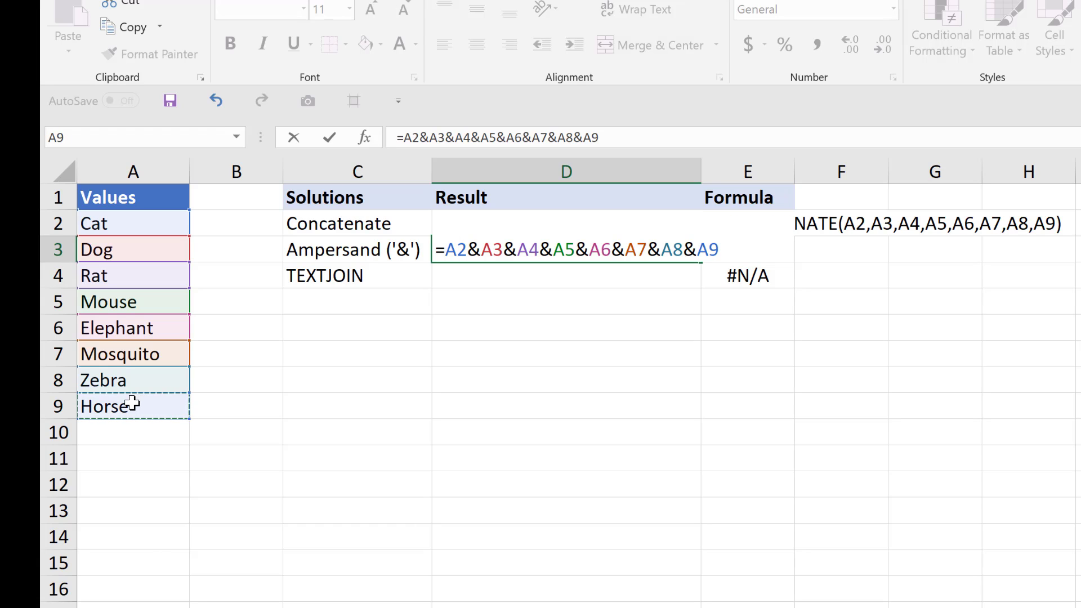
key("Return")
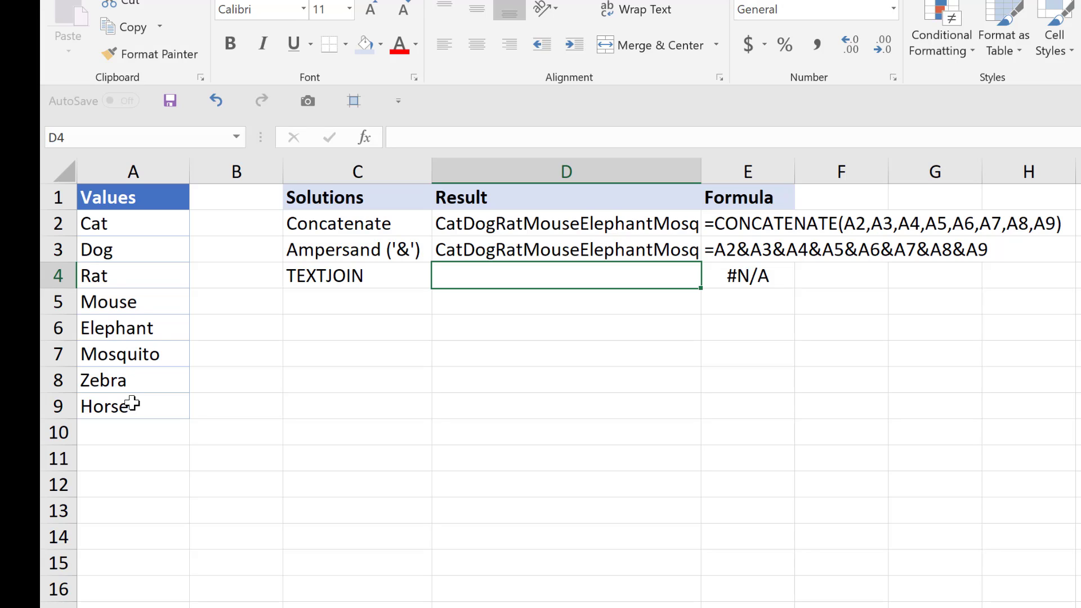
Start a TEXTJOIN formula in D4 from the =text suggestion list
type("=")
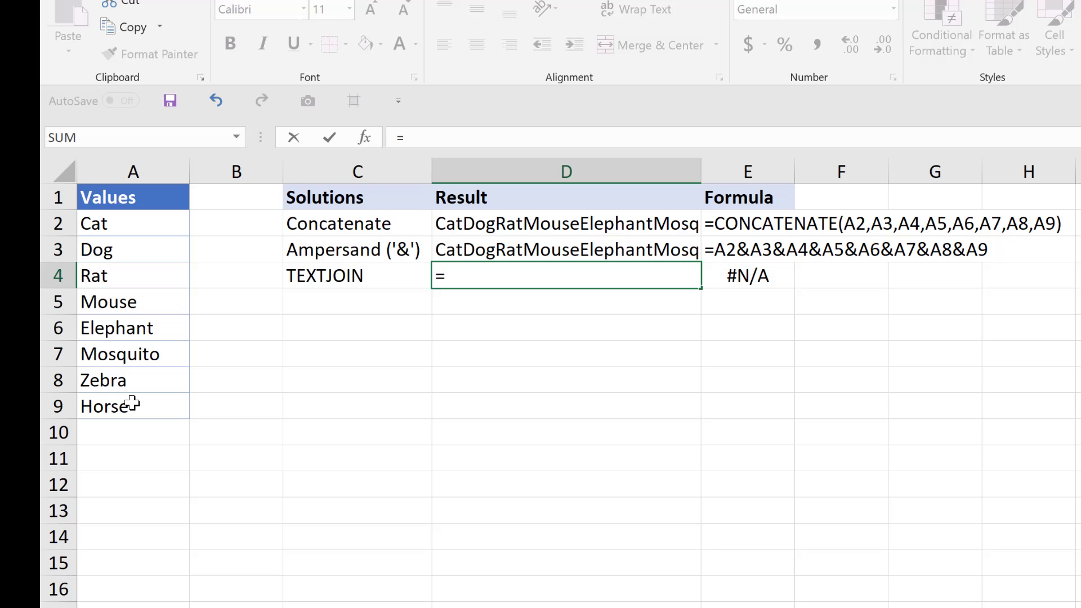
type("text")
key("Down")
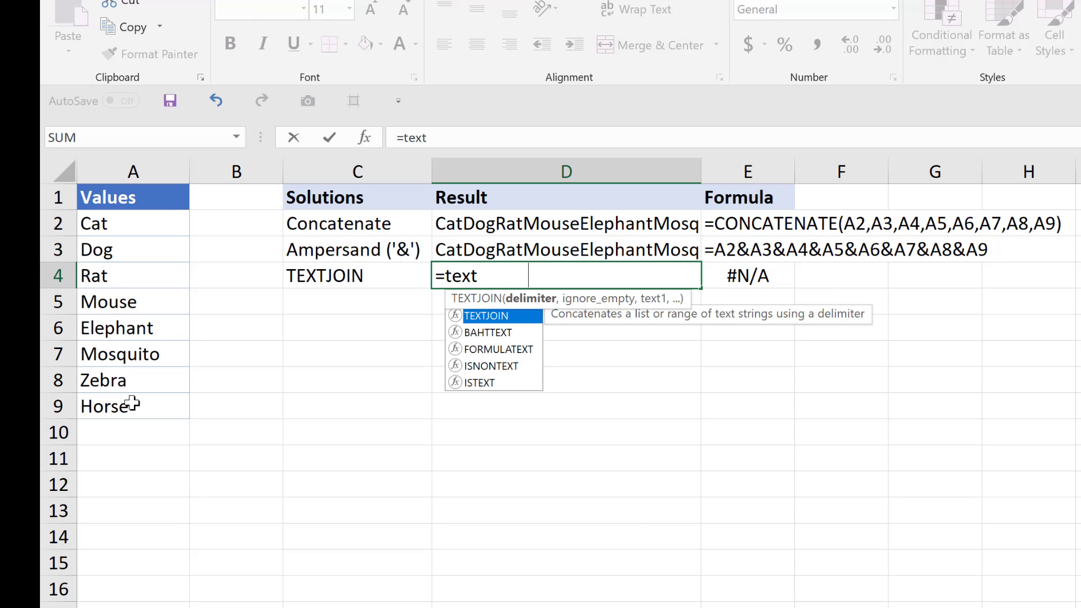
key("Tab")
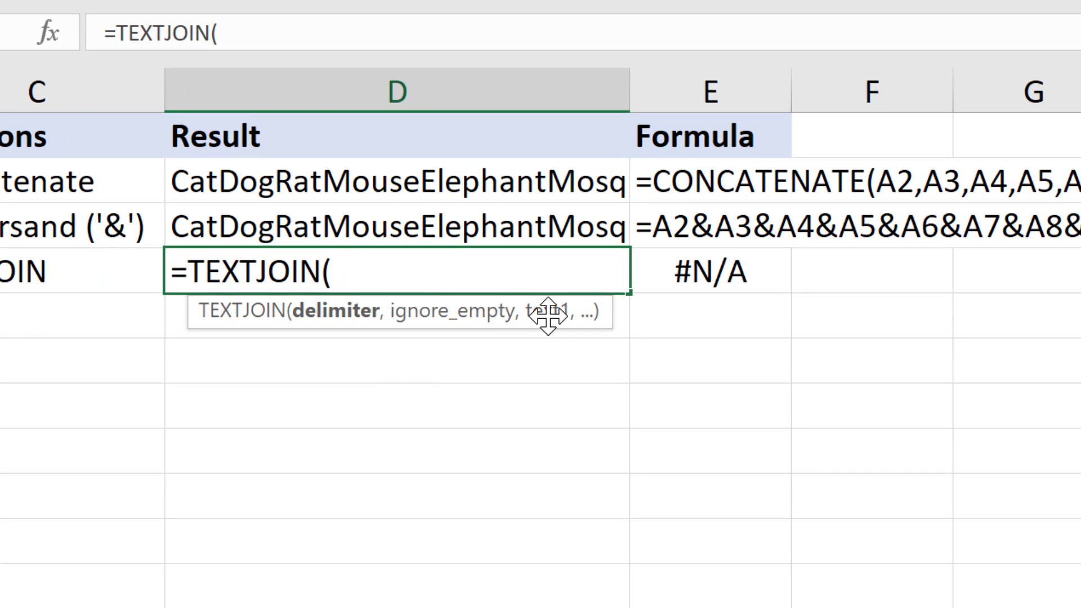
Complete it as =TEXTJOIN("",TRUE,A2:A9) with an empty delimiter over A2:A9
left_click(296, 45)
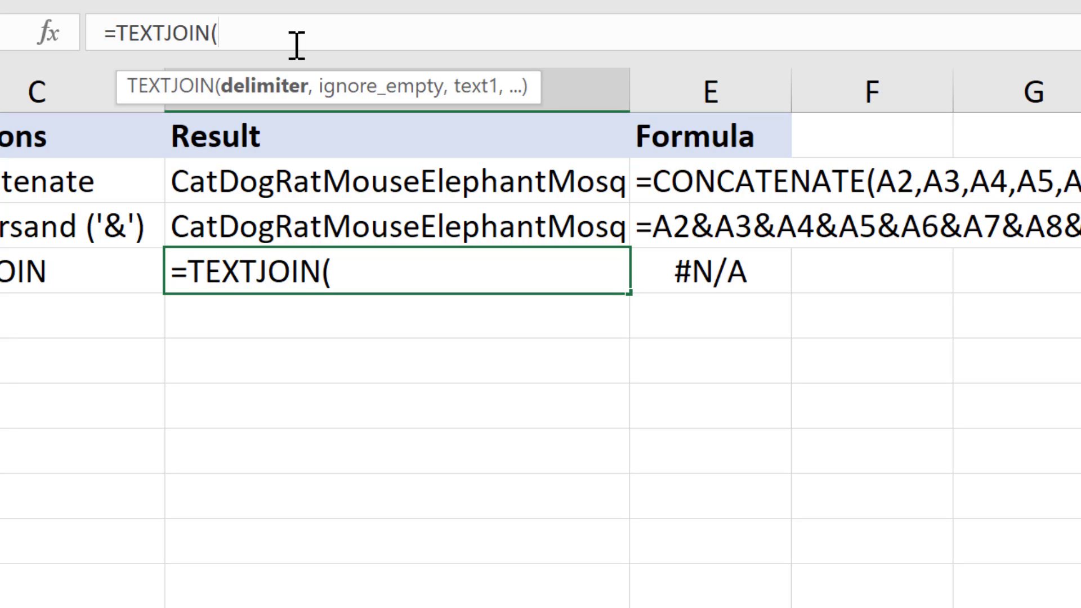
type("\"\",")
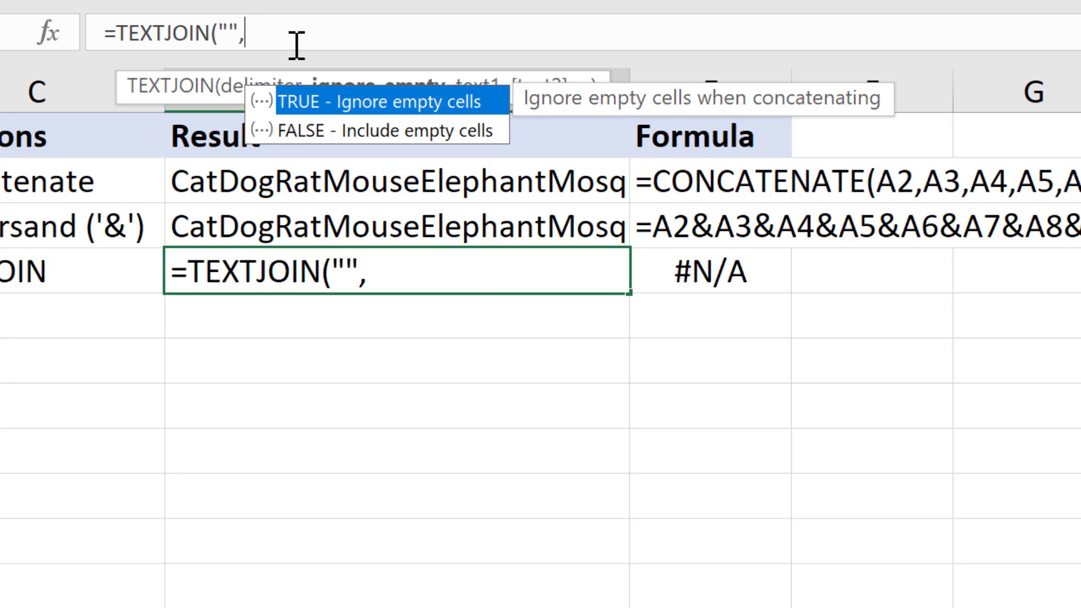
left_click(297, 45)
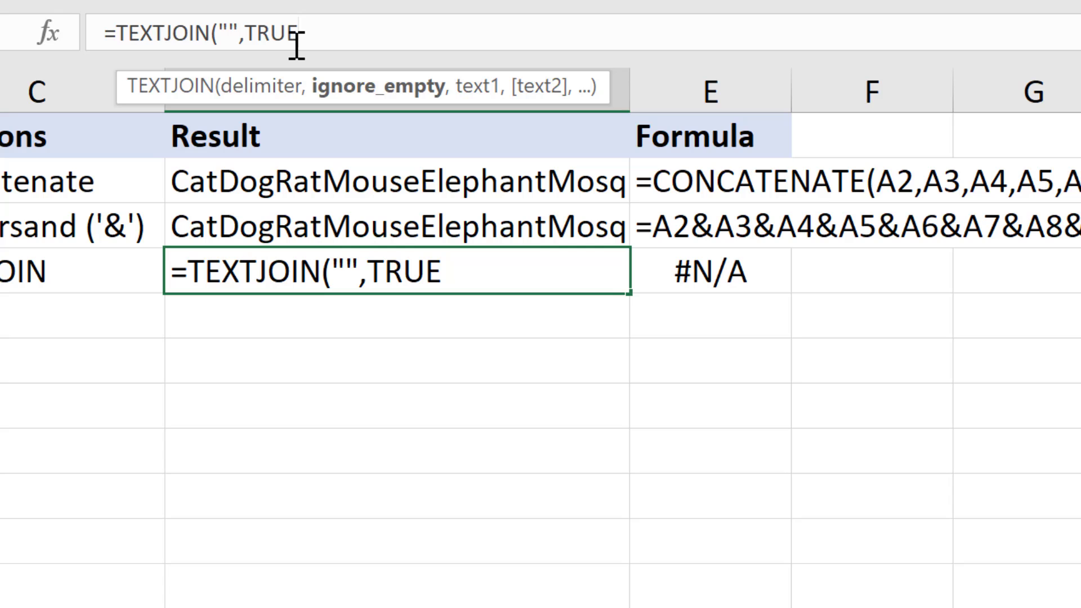
type(",")
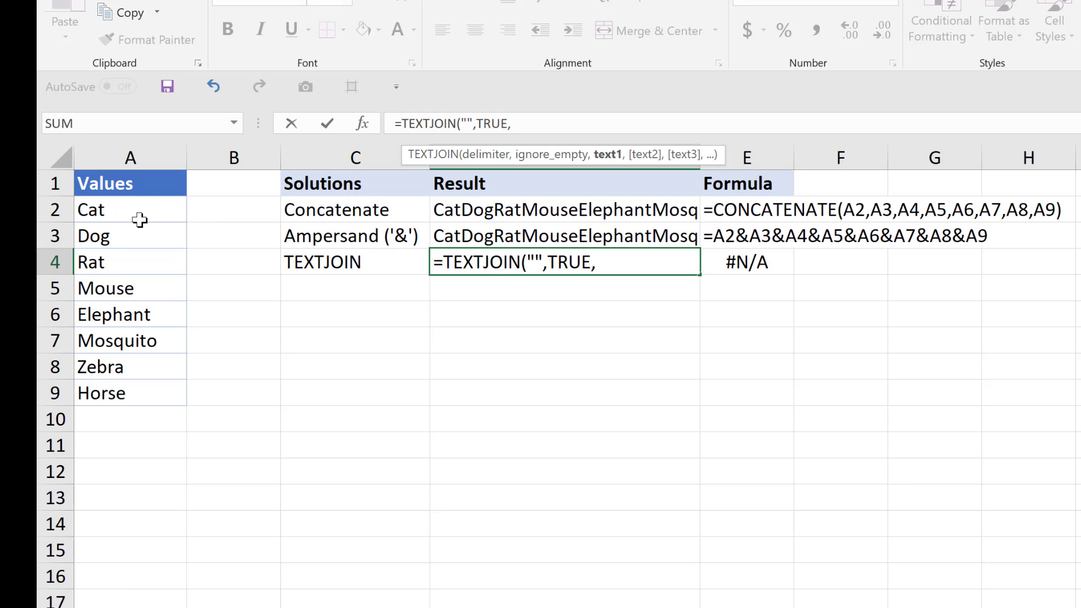
left_click_drag(140, 212, 142, 393)
type(")")
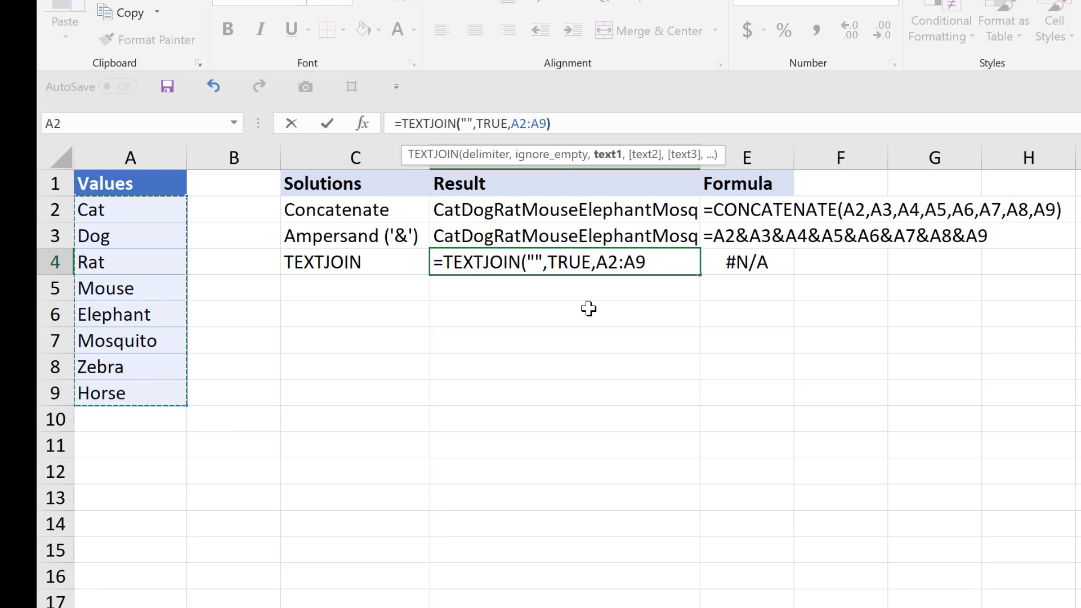
key("Return")
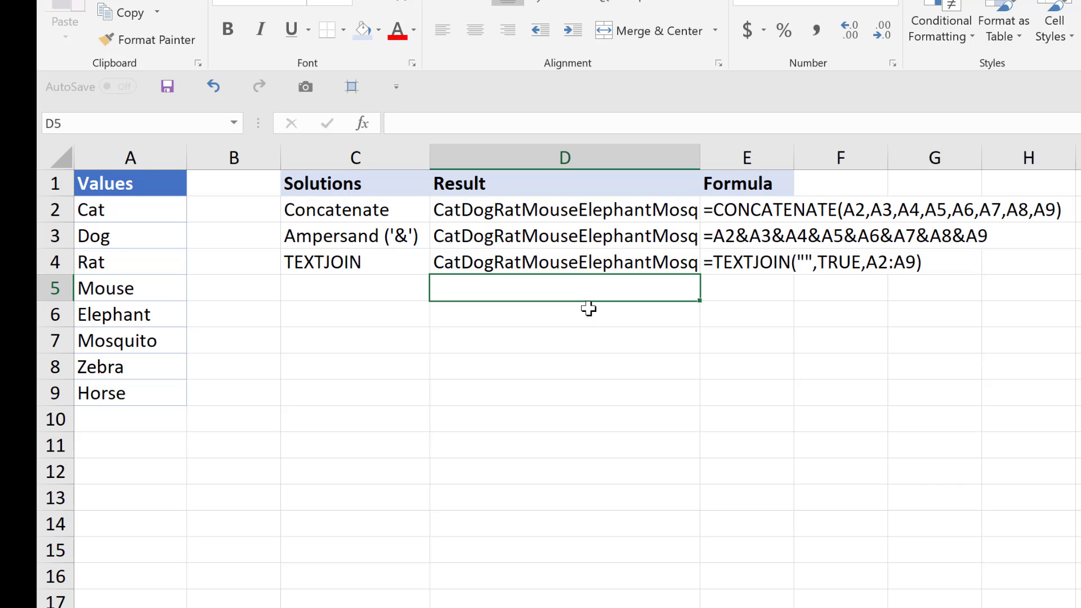
Change D4's TEXTJOIN delimiter to a comma and autofit column D to the list
left_click(587, 264)
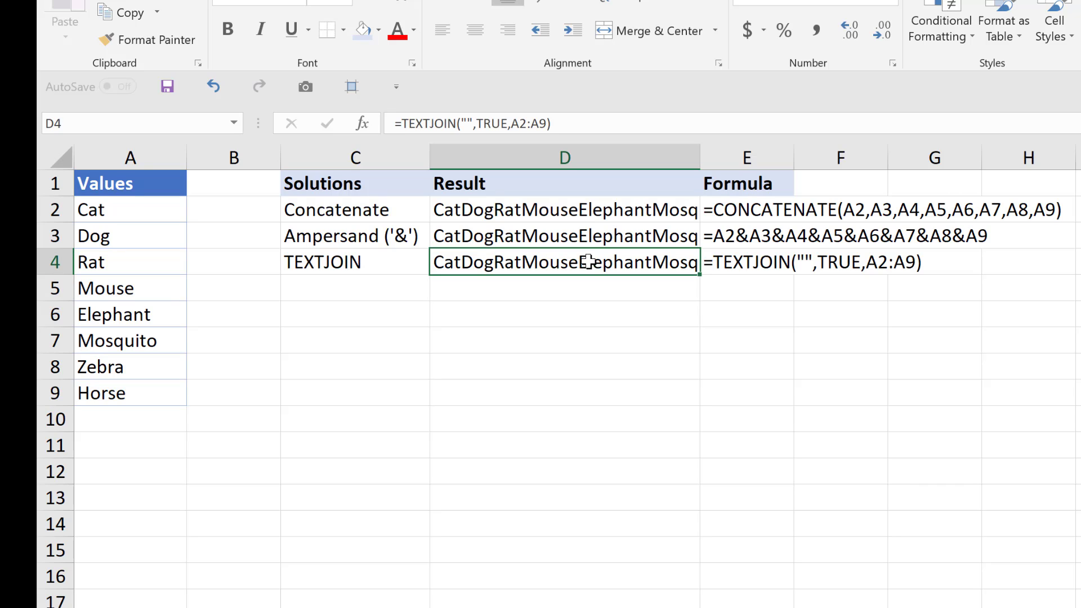
left_click(462, 123)
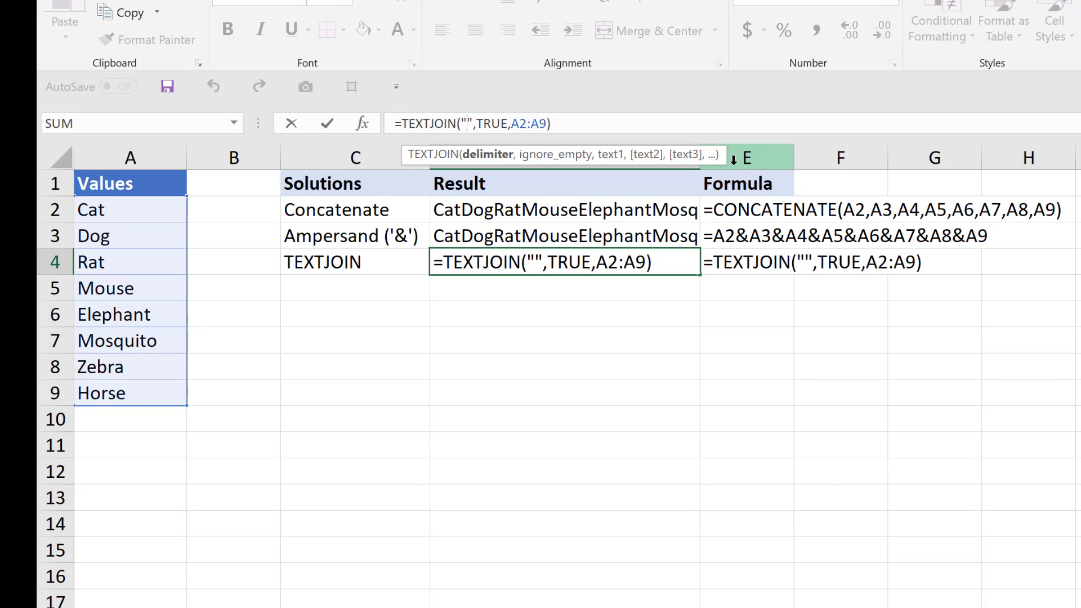
type(",")
key("Return")
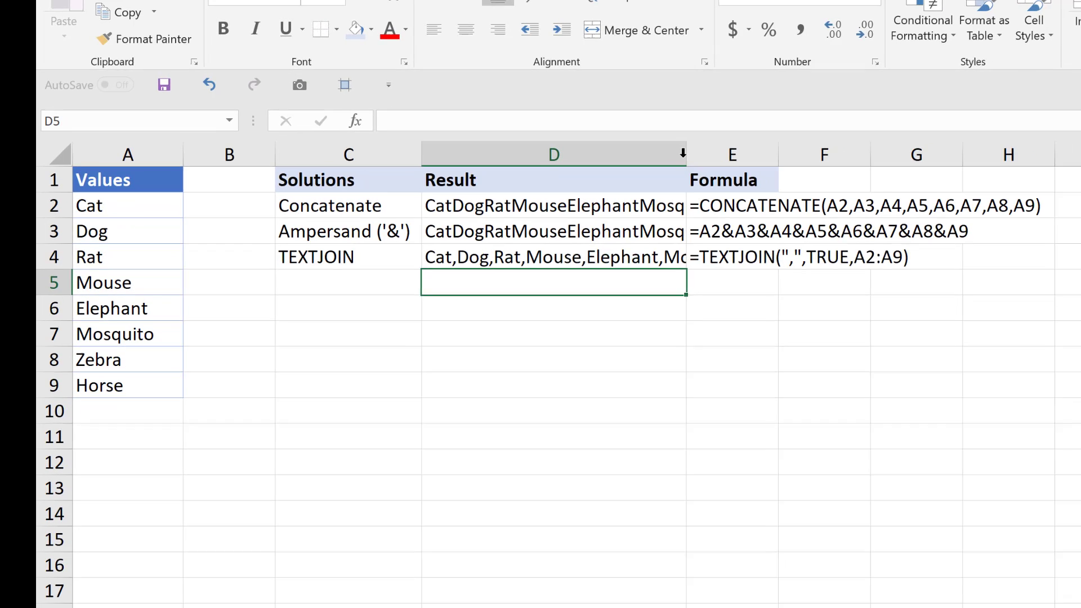
double_click(700, 158)
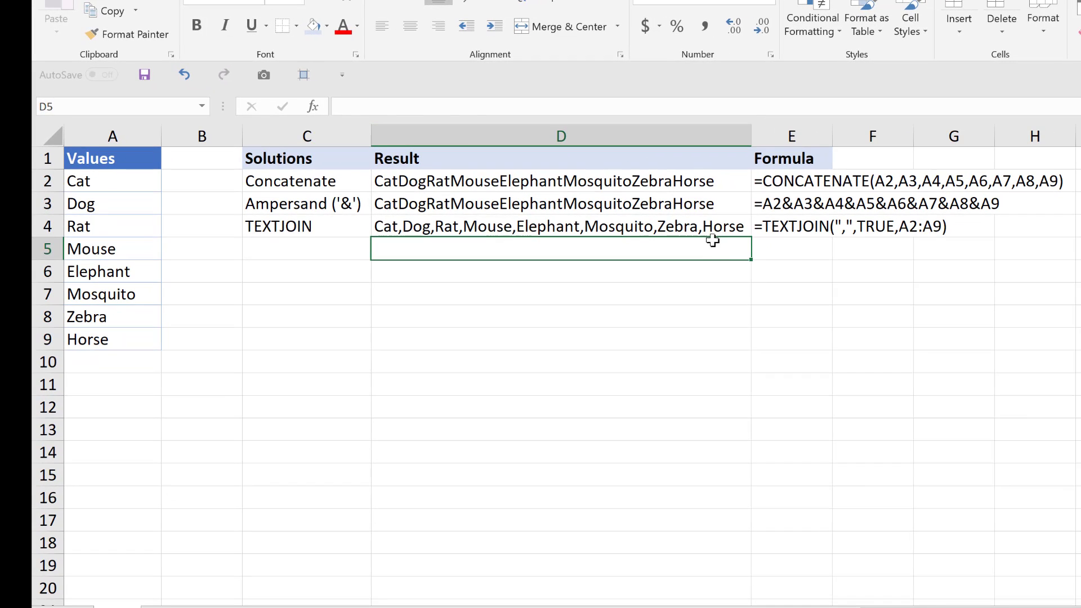
left_click(710, 227)
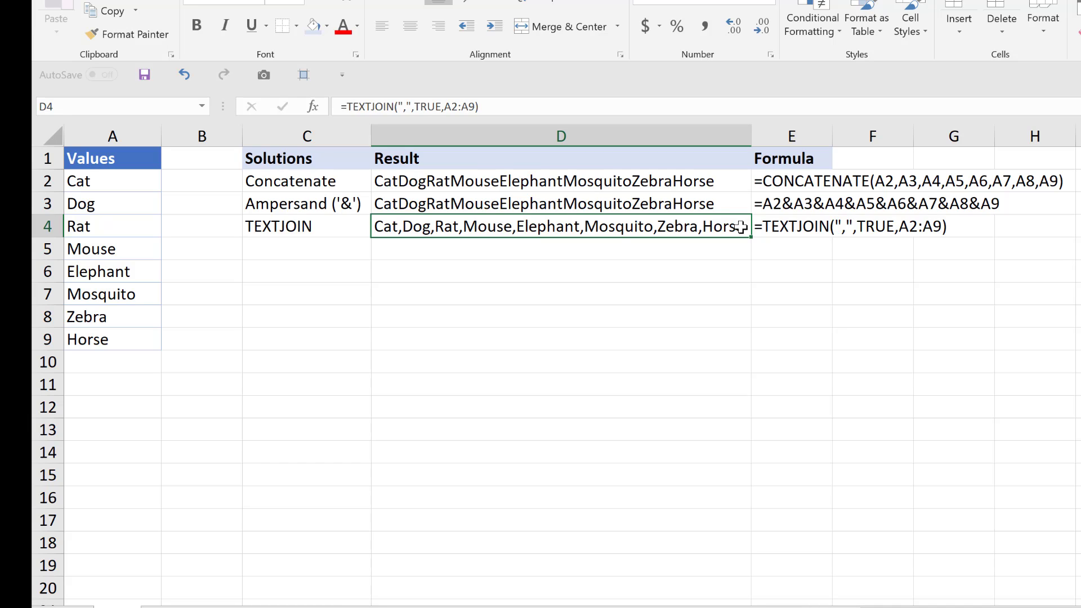
Replace the comma with a space delimiter: =TEXTJOIN(" ",TRUE,A2:A9)
left_click(407, 107)
key("BackSpace")
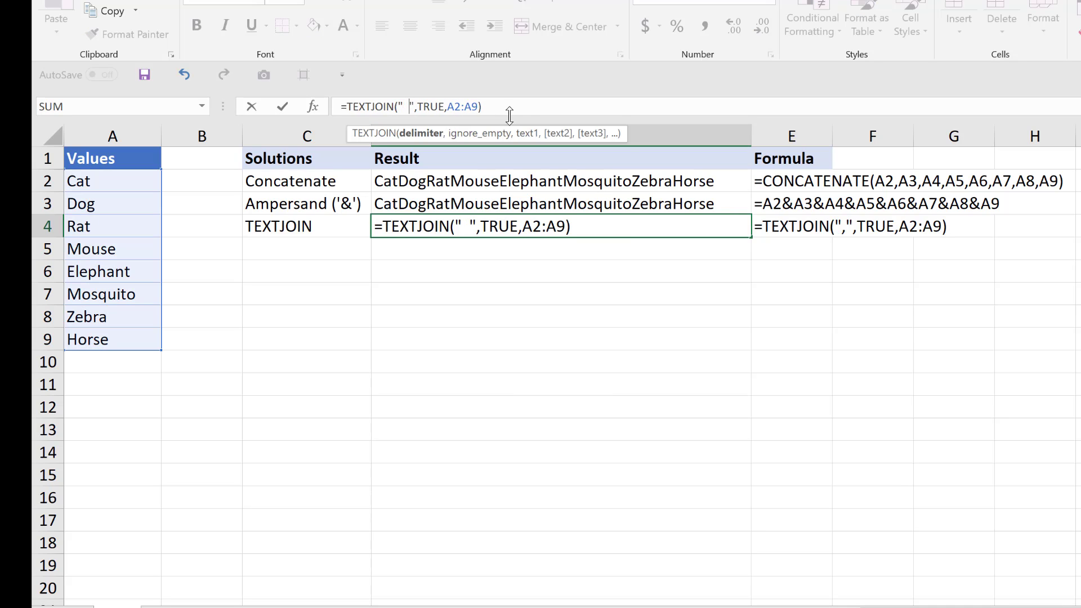
key("Return")
key("Up")
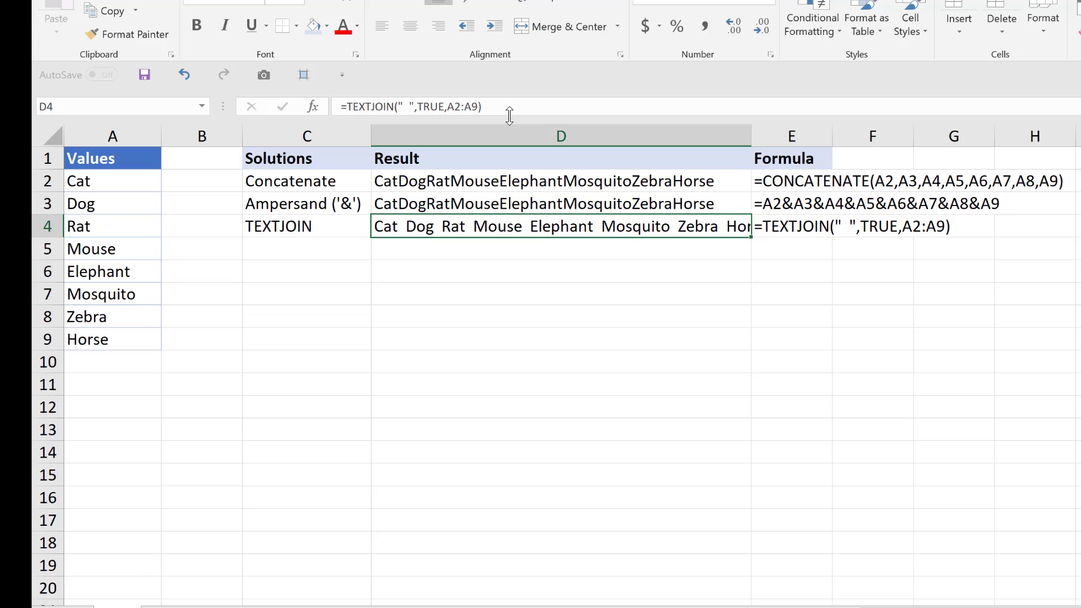
Clear Dog from A3 to test the result, then undo to restore it
left_click(109, 209)
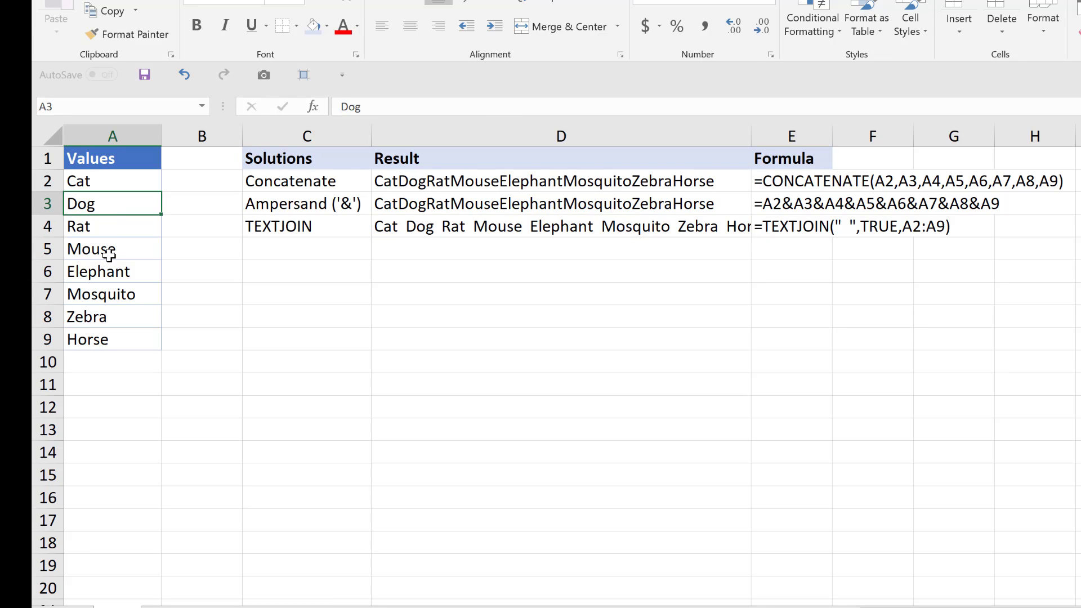
key("Delete")
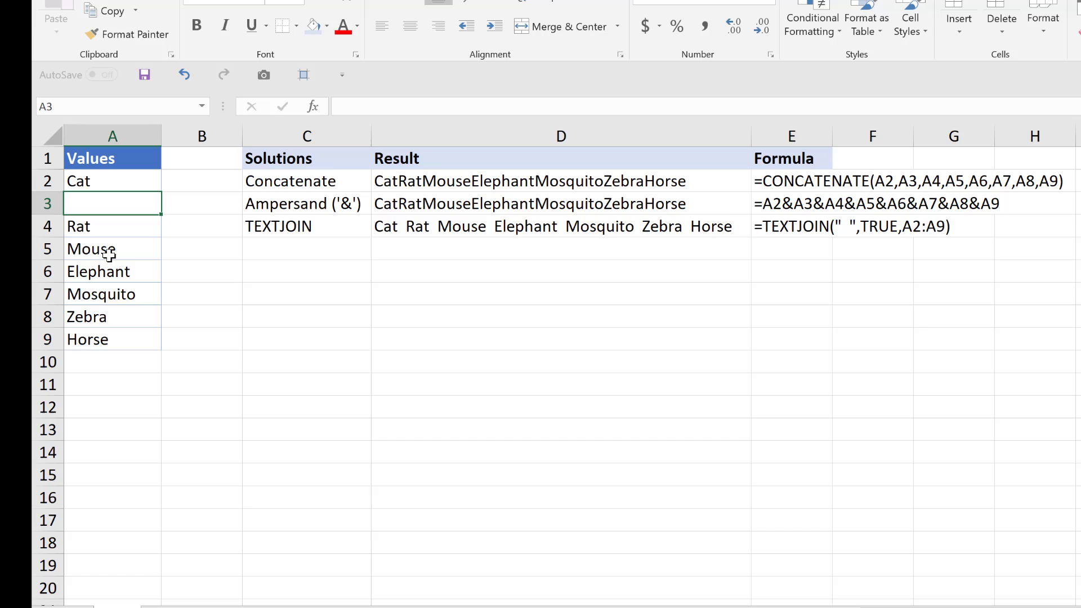
key("ctrl+z")
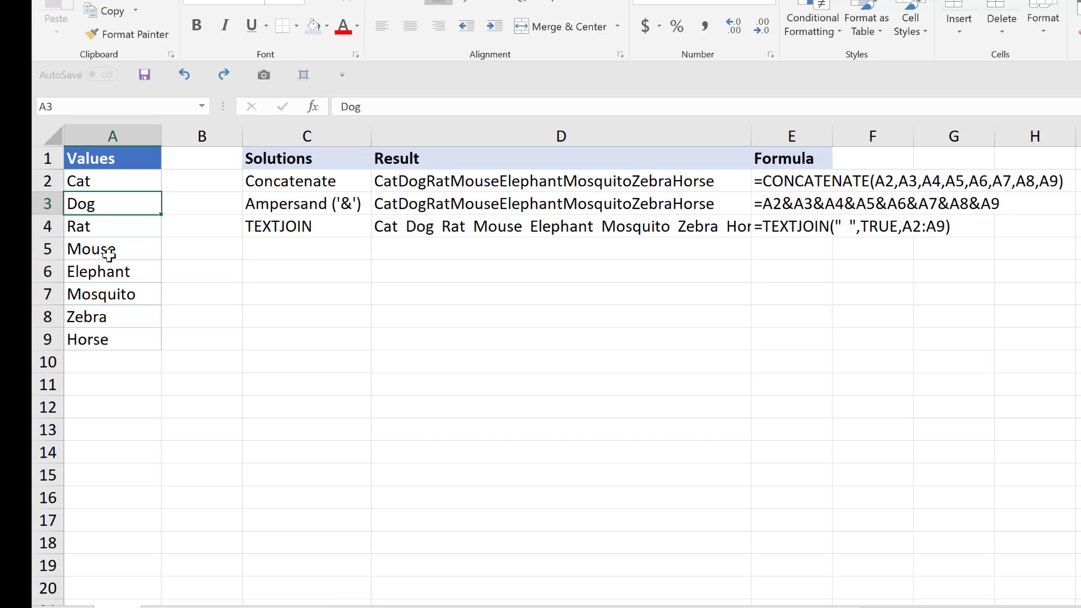